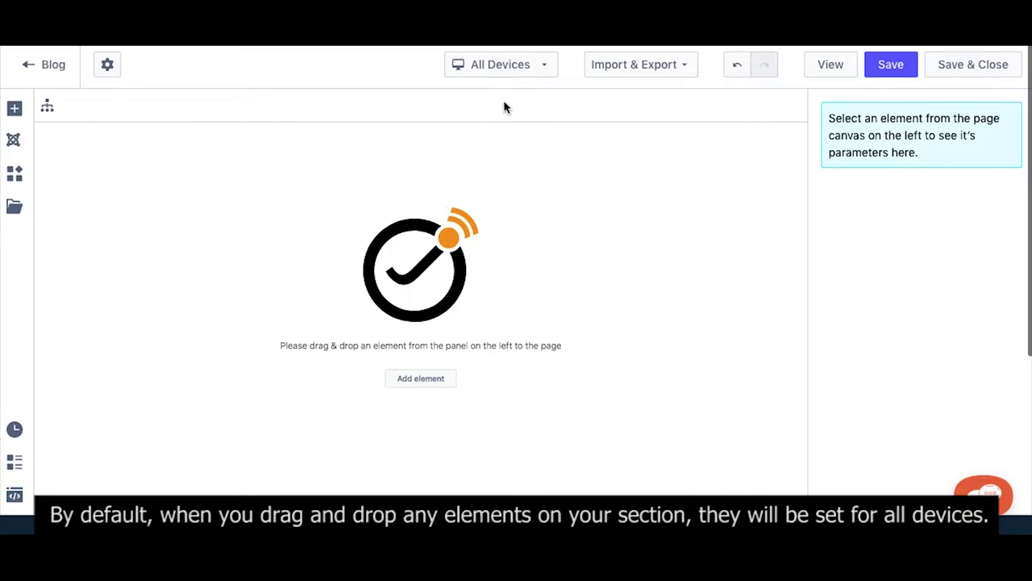
Step: Add an Image element to the empty page canvas
left_click(544, 72)
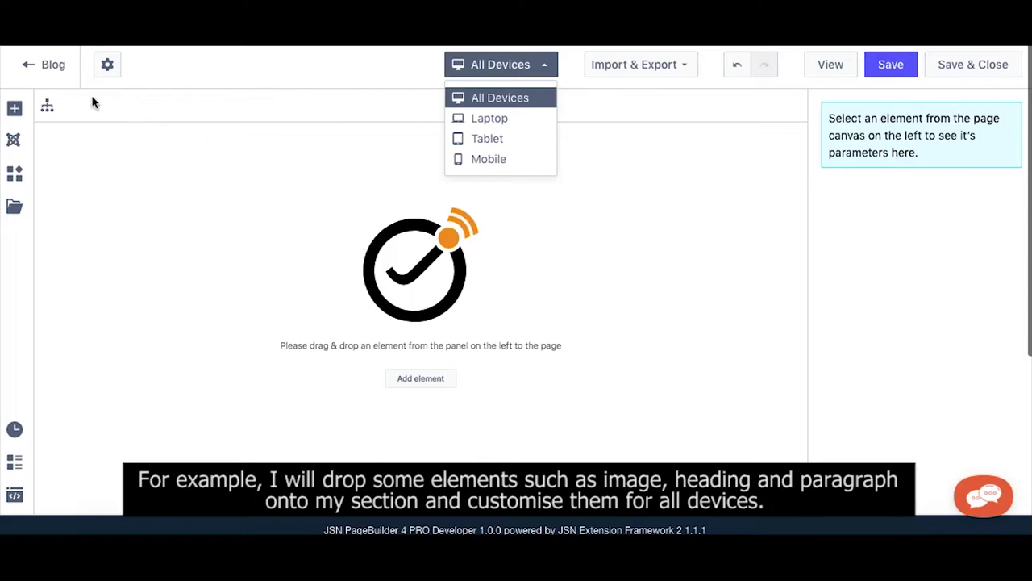
left_click(14, 109)
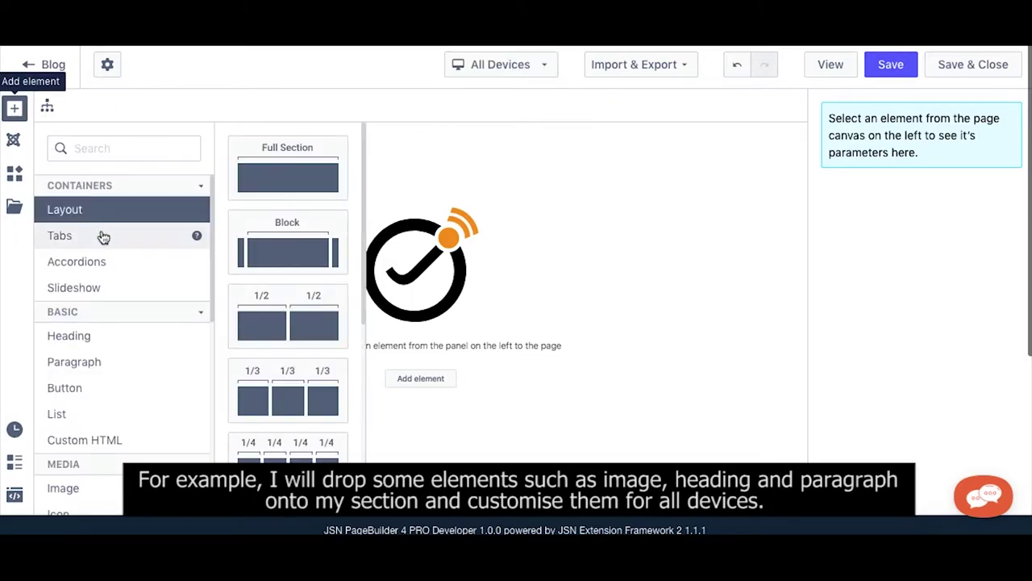
left_click(72, 488)
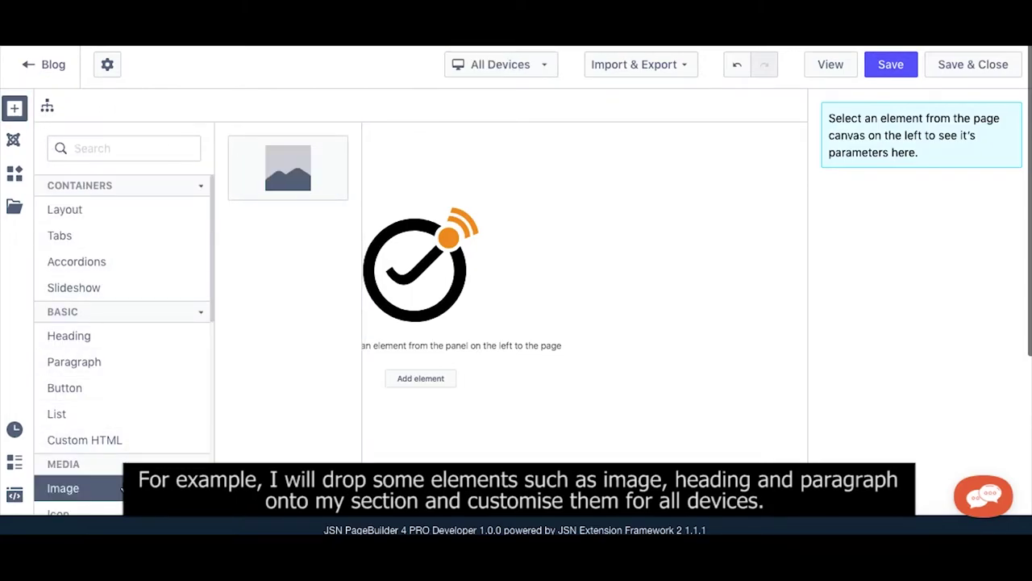
left_click_drag(297, 165, 447, 175)
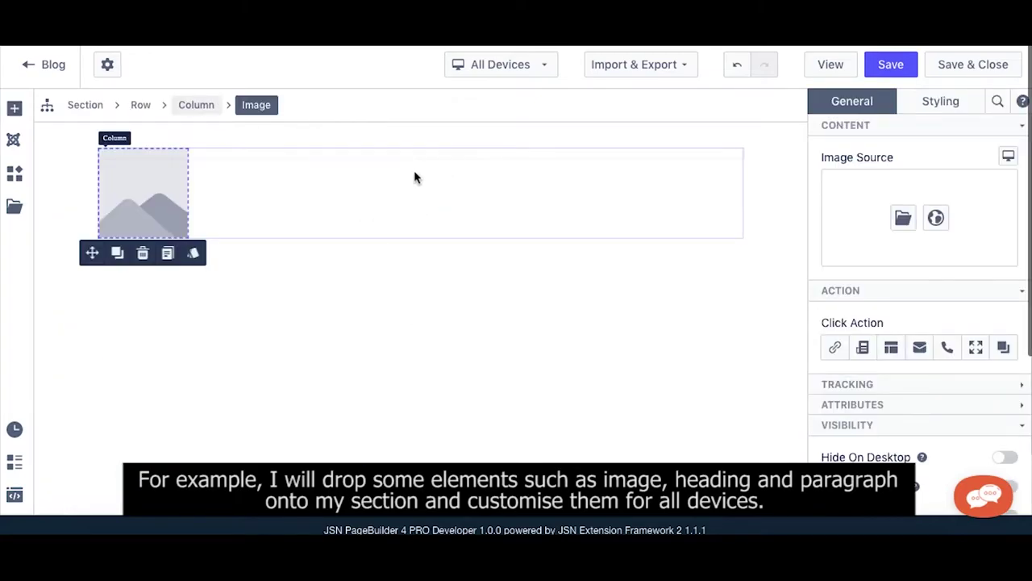
Step: Add a plain Heading element below the image and a Paragraph element beneath the heading
left_click(15, 107)
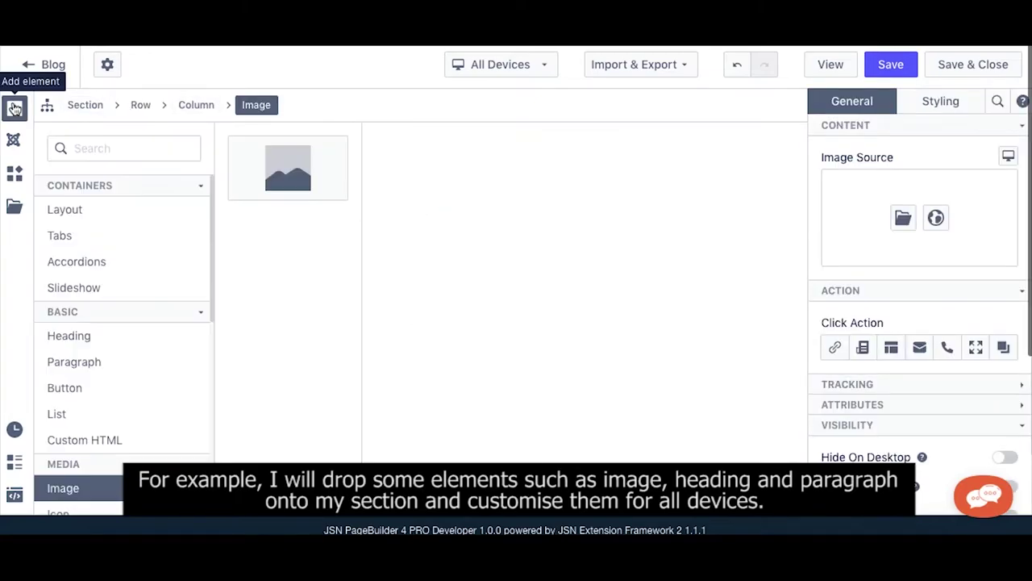
left_click(113, 337)
left_click_drag(276, 179, 300, 235)
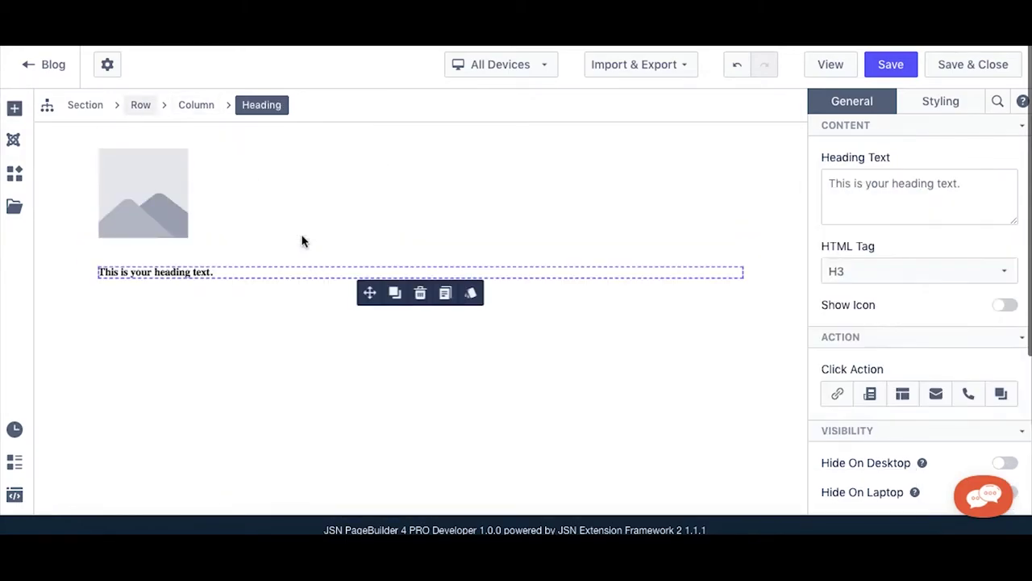
left_click(14, 108)
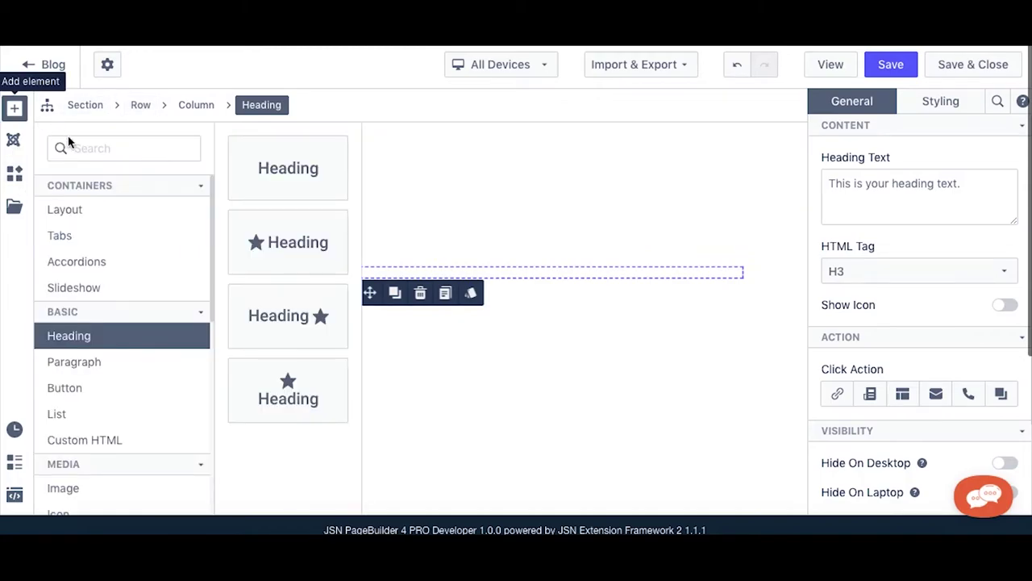
left_click(122, 362)
left_click_drag(288, 169, 311, 280)
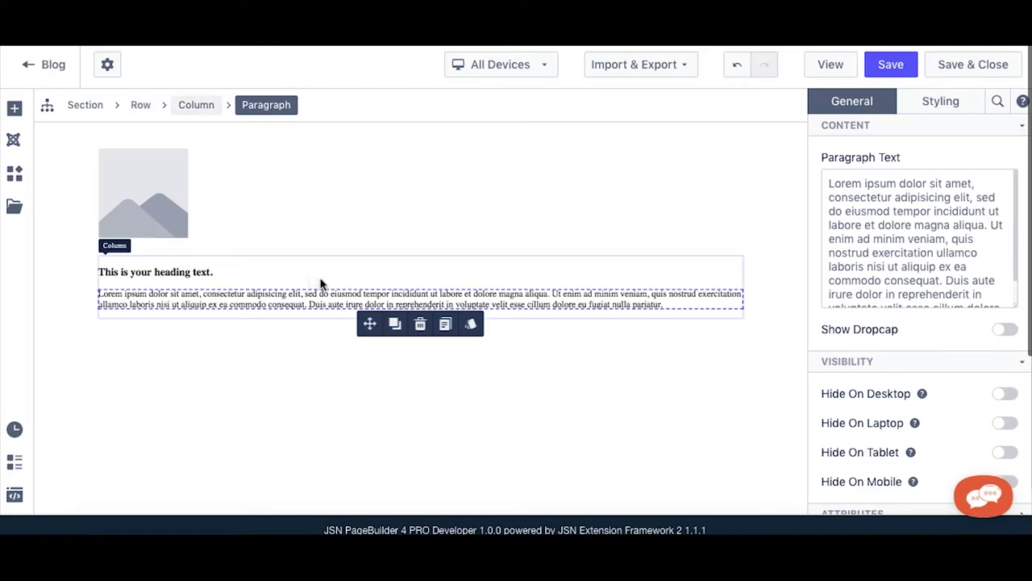
Step: Set the image element's source to the page-about picture from the /joomlashine/sample/banners folder
left_click(154, 194)
left_click(903, 214)
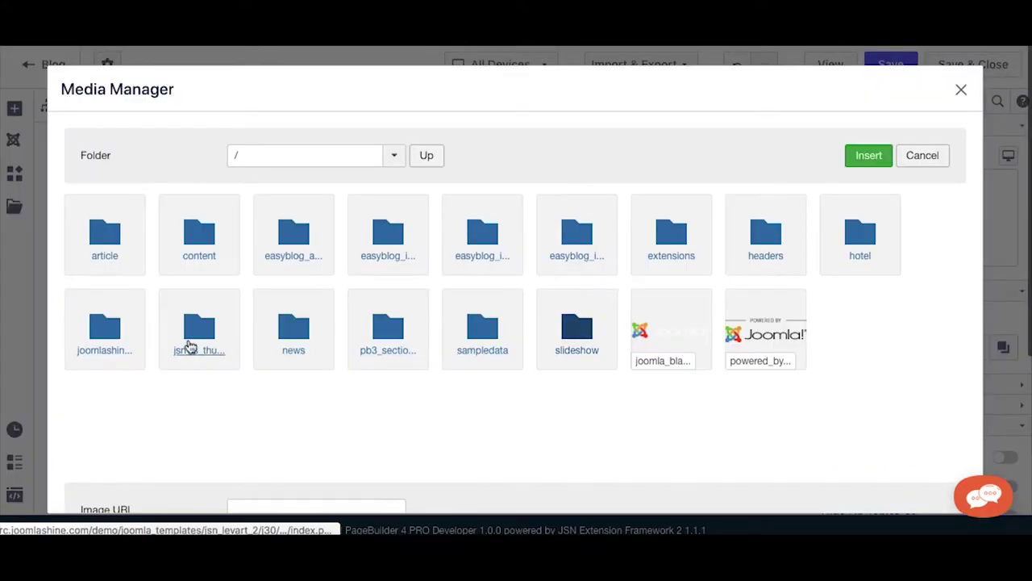
left_click(107, 349)
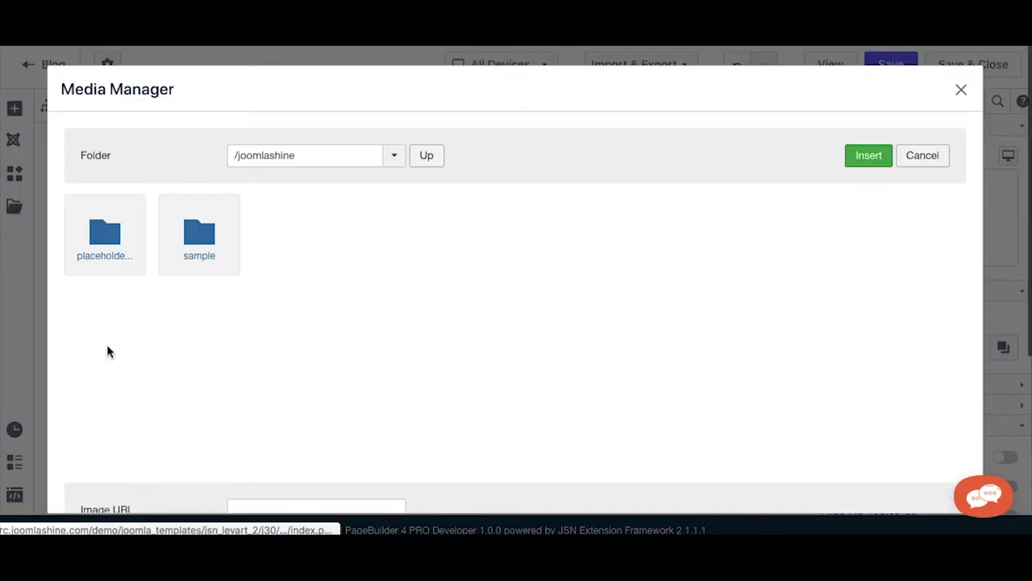
left_click(219, 237)
left_click(292, 234)
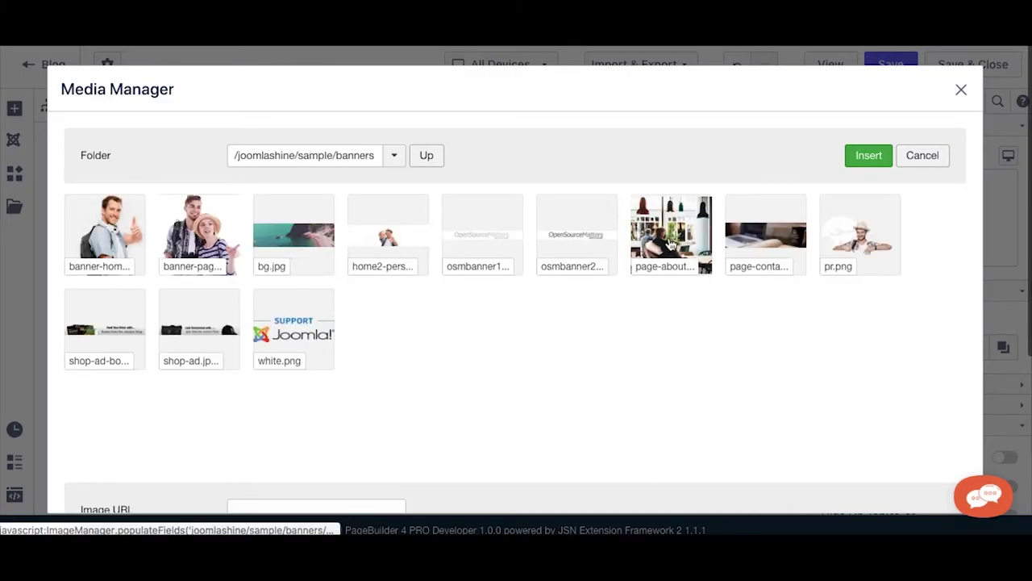
left_click(671, 242)
left_click(869, 156)
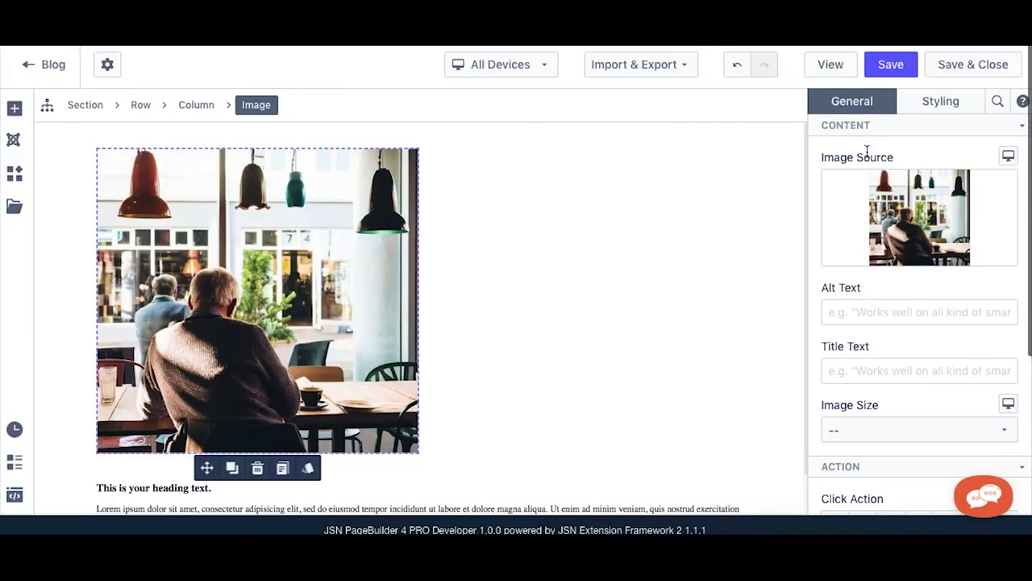
Step: Style the heading for all devices with the Abril Fatface font at a size of 40 px
scroll(552, 328, "down", 1)
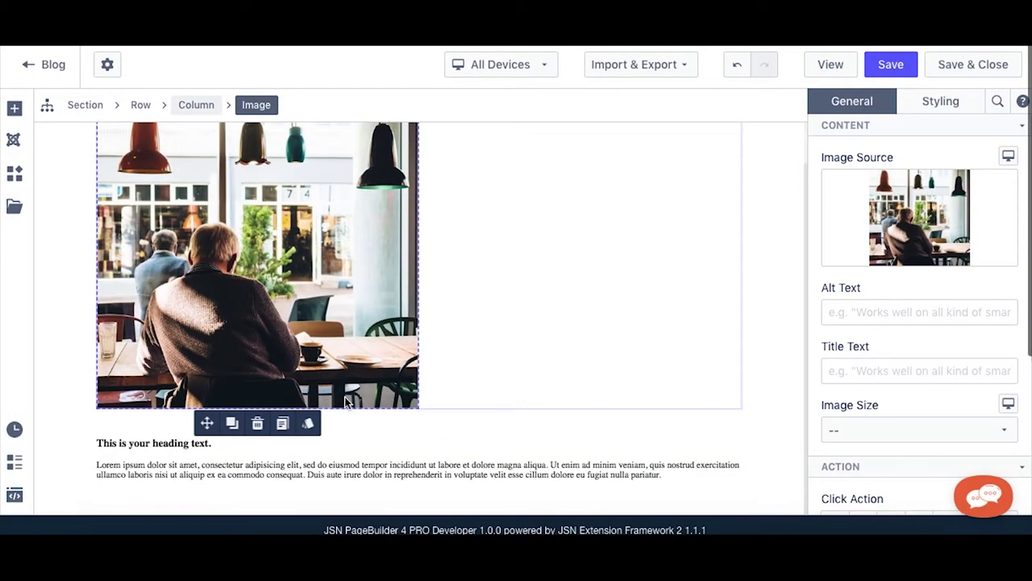
left_click(144, 444)
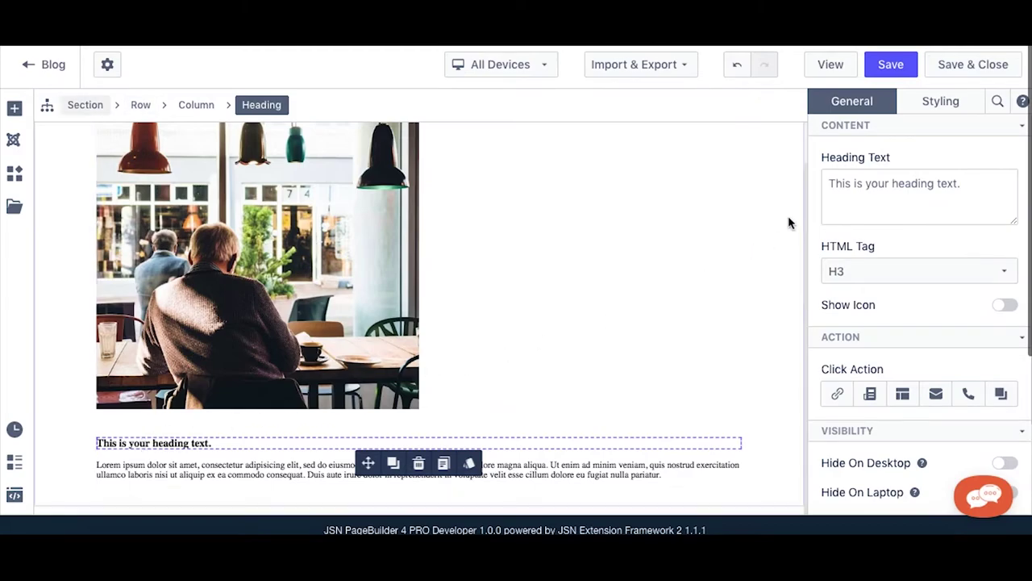
left_click(929, 106)
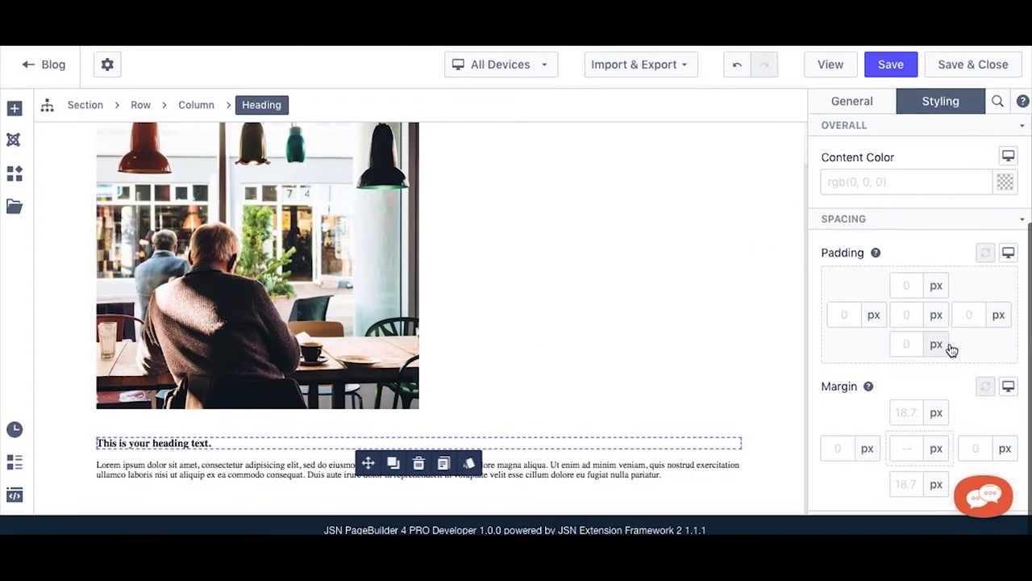
scroll(927, 248, "down", 1)
scroll(928, 248, "down", 5)
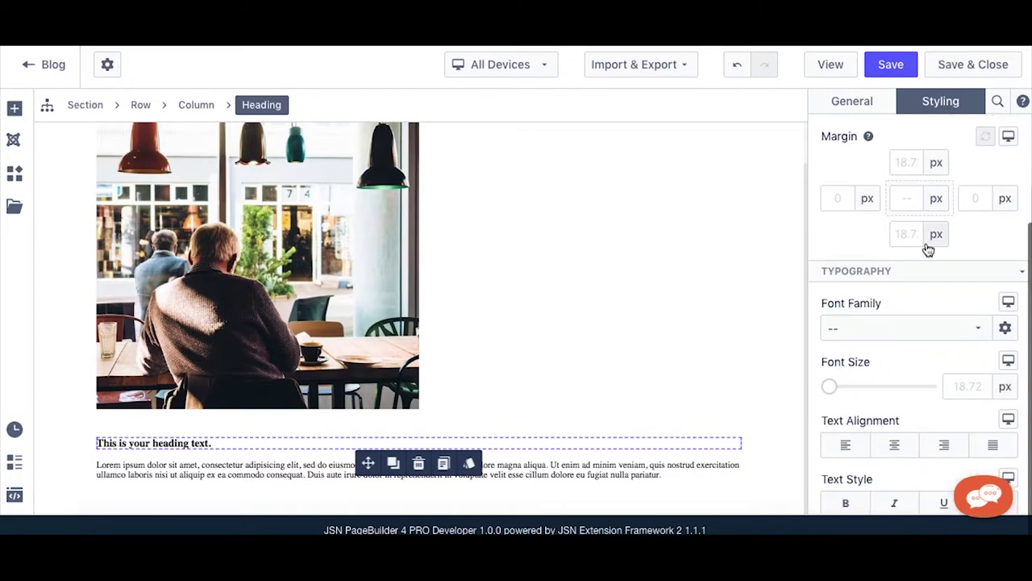
left_click(982, 331)
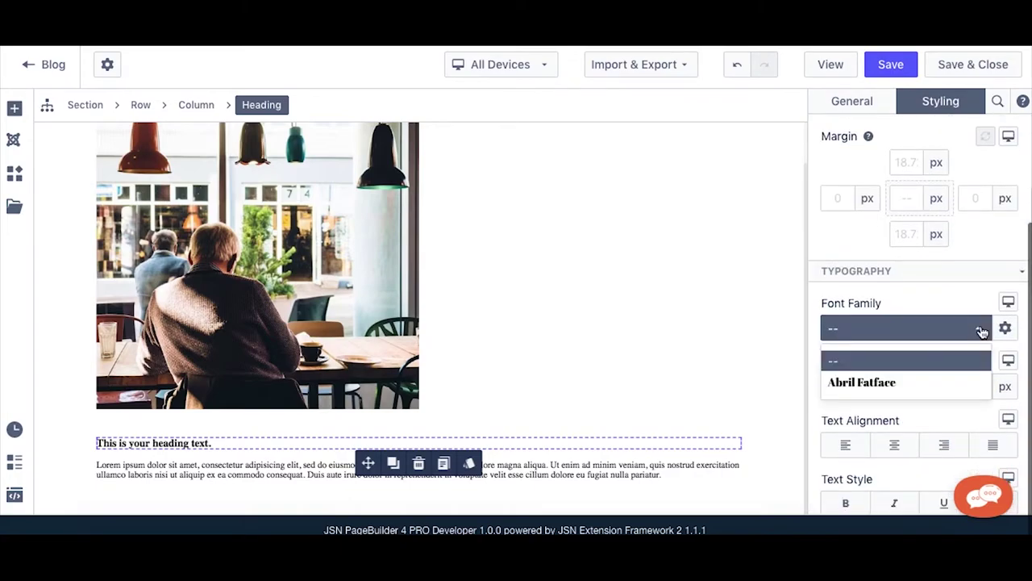
left_click(888, 385)
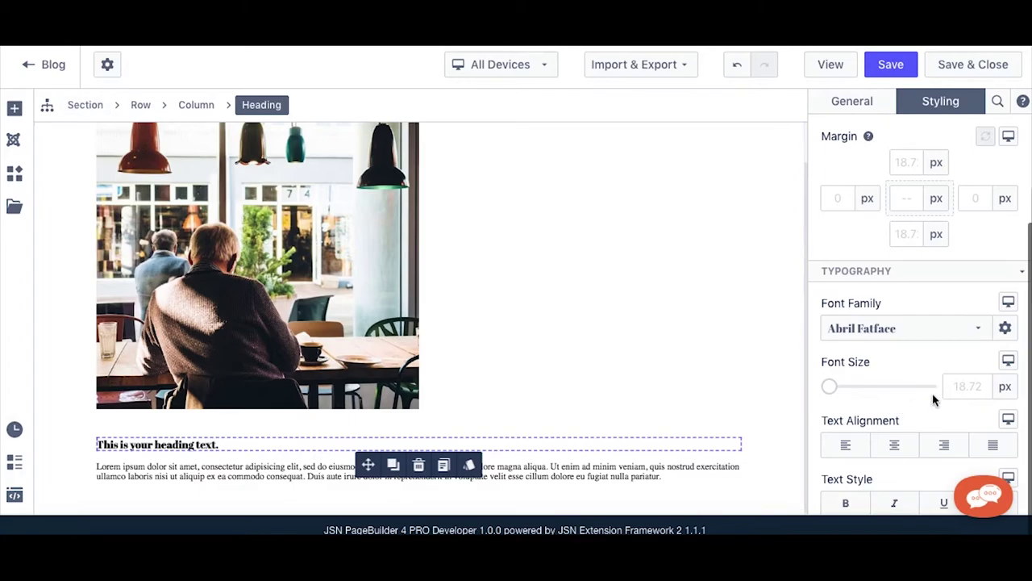
left_click(970, 391)
type("40")
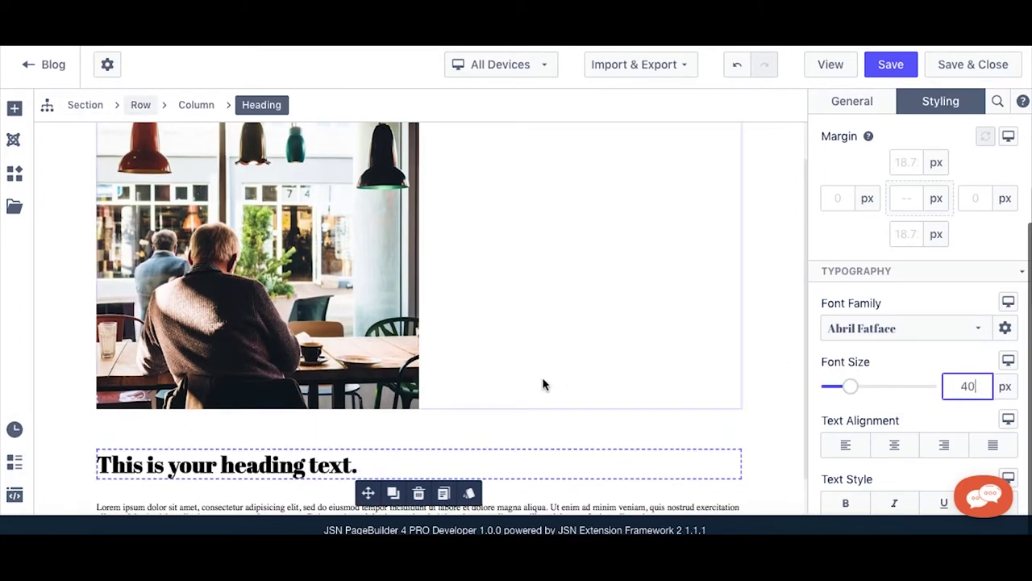
Step: Preview the page in the Laptop and Tablet views, ending in the Mobile view
scroll(542, 377, "down", 1)
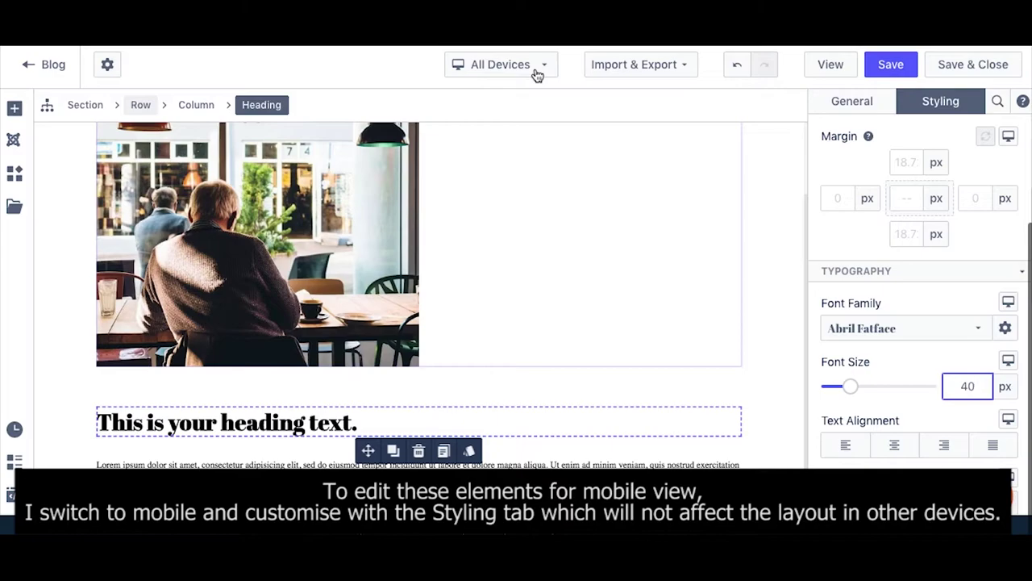
left_click(538, 75)
left_click(521, 118)
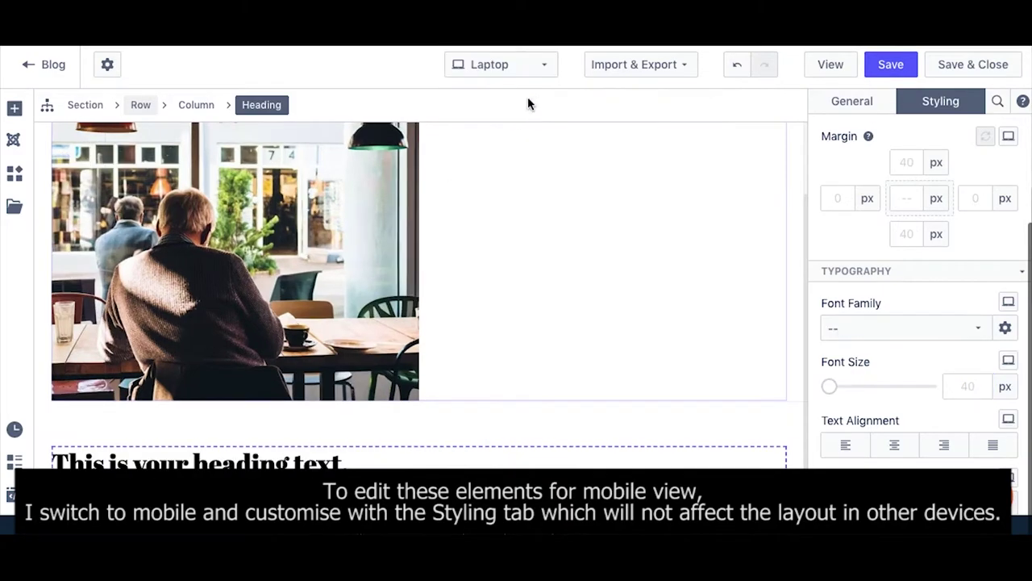
left_click(535, 76)
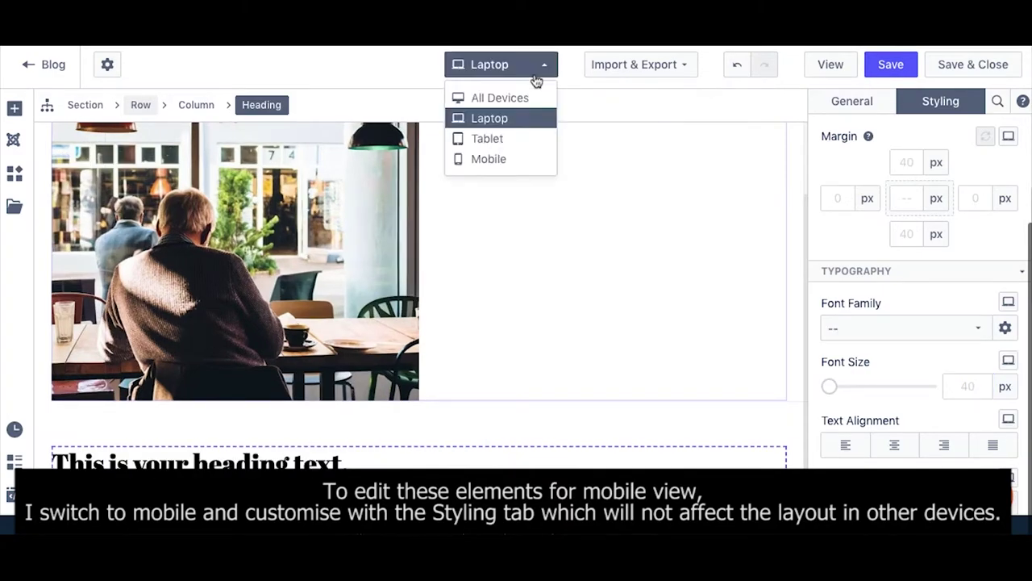
left_click(508, 140)
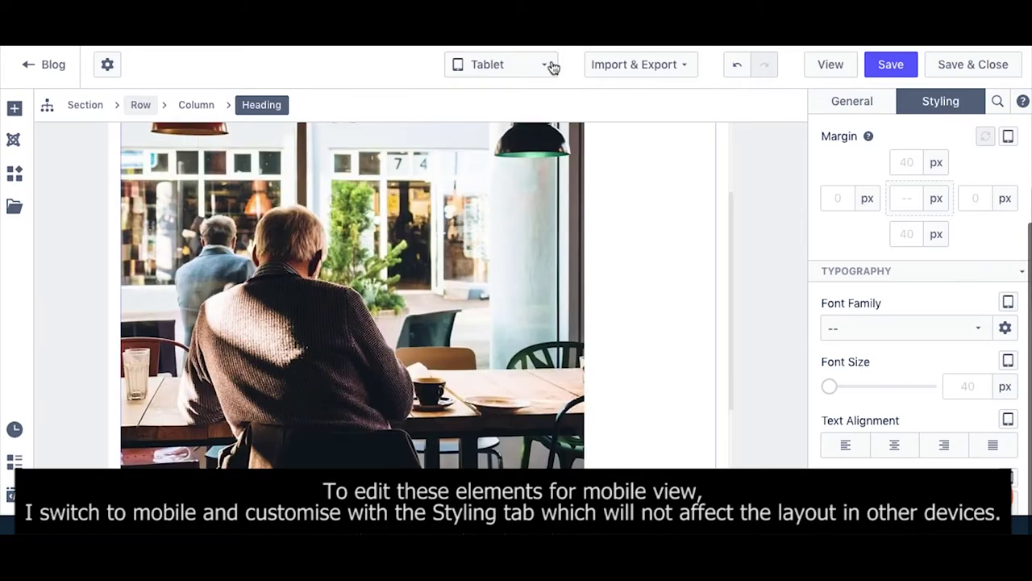
left_click(549, 66)
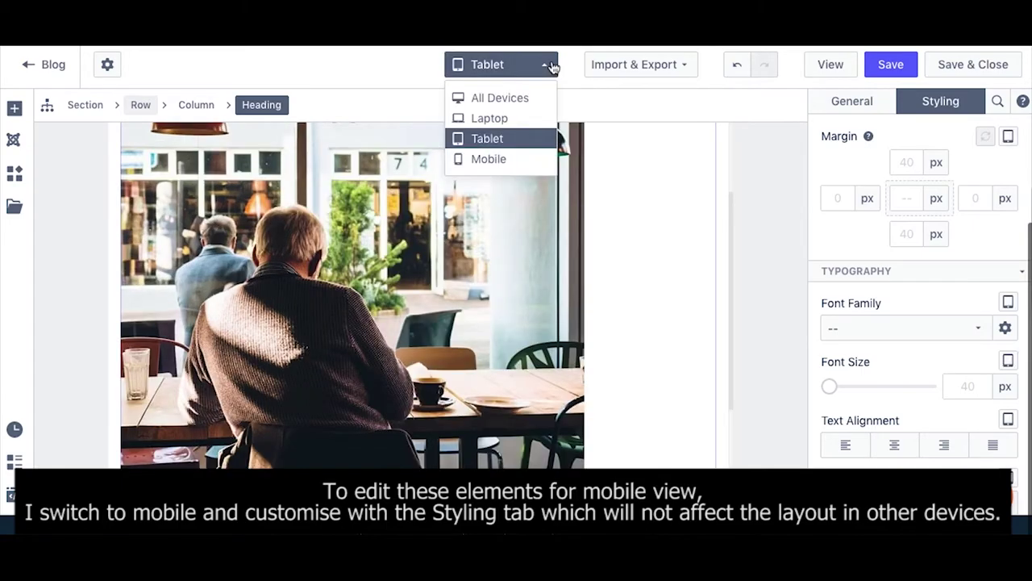
left_click(518, 159)
Step: Set all margins of the heading to 0 px for the Mobile view
scroll(481, 242, "down", 3)
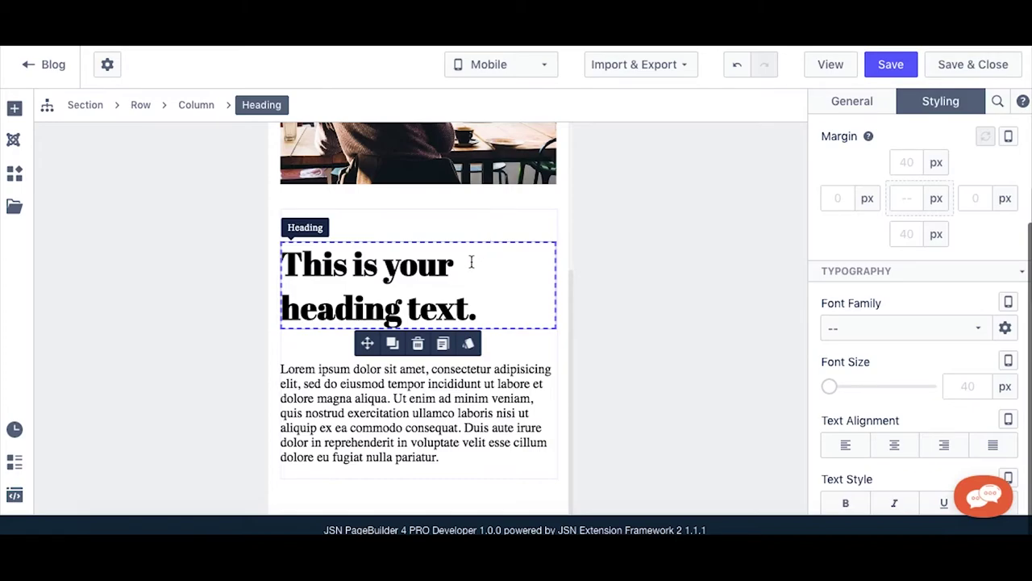
left_click(910, 198)
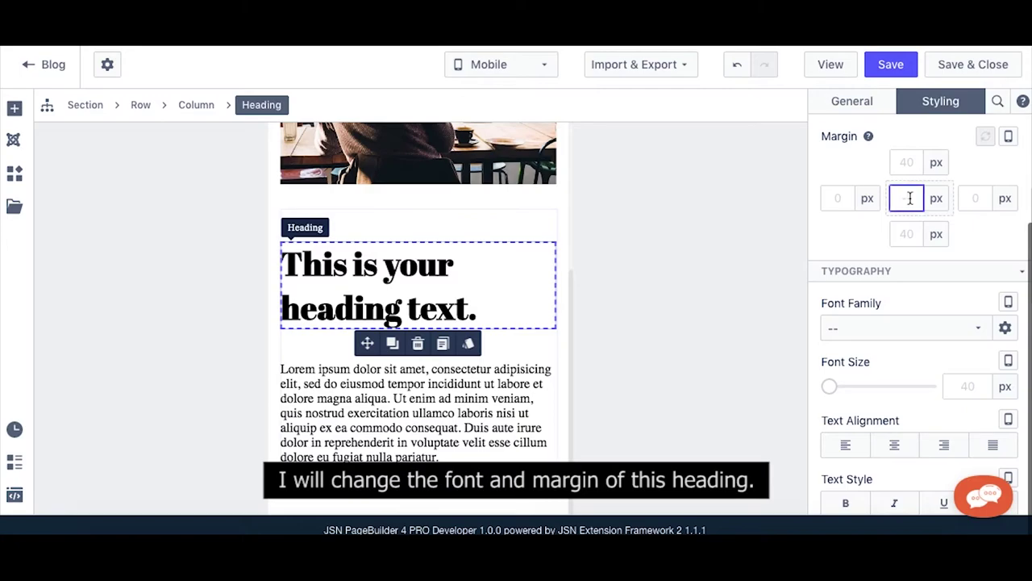
type("0")
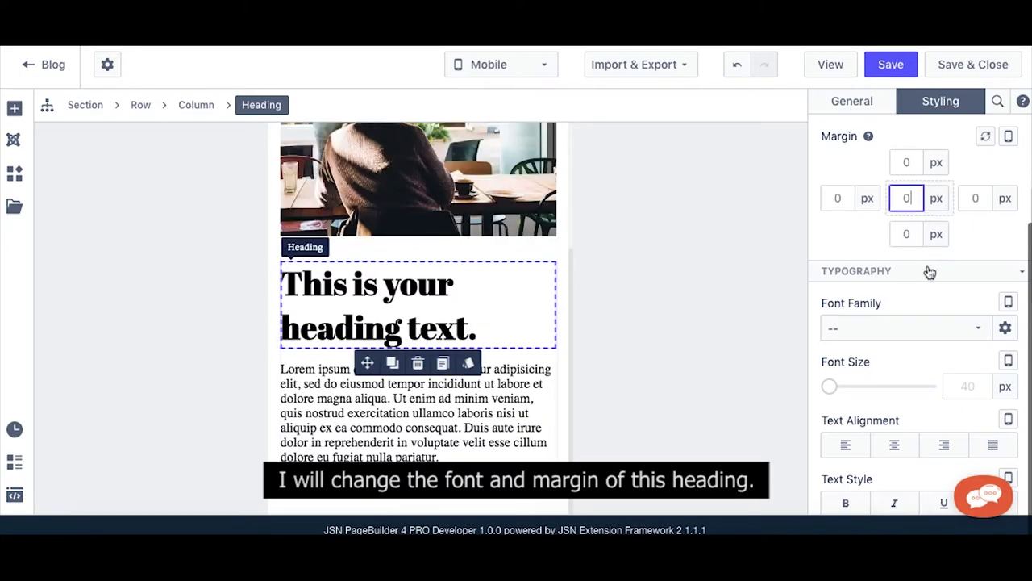
Step: Add the Aguafina Script Google font to the selected fonts in the Font Manager
left_click(1006, 329)
left_click(292, 373)
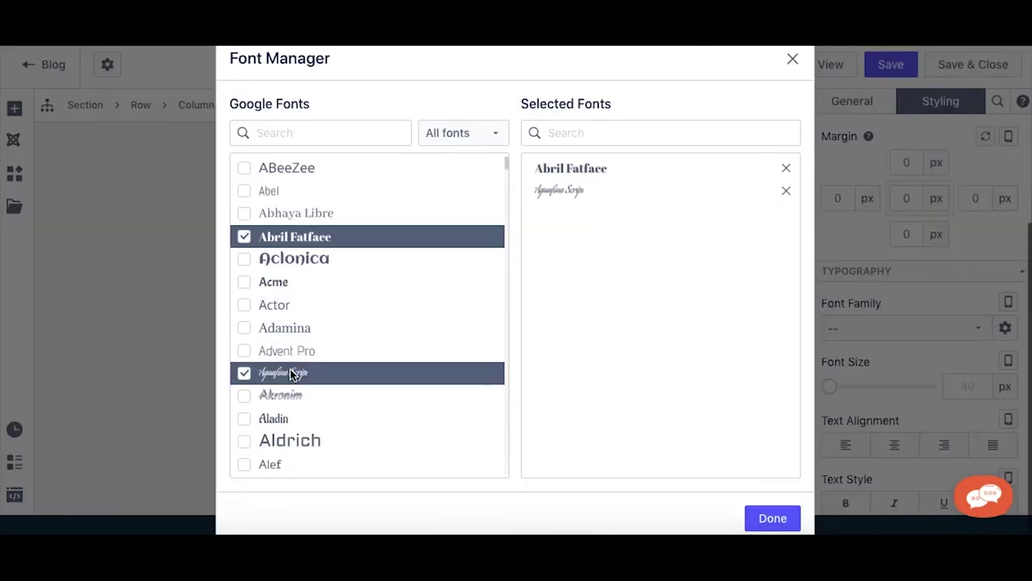
left_click(772, 518)
Step: Apply the Aguafina Script font to the heading in the Mobile view and save the page
left_click(986, 328)
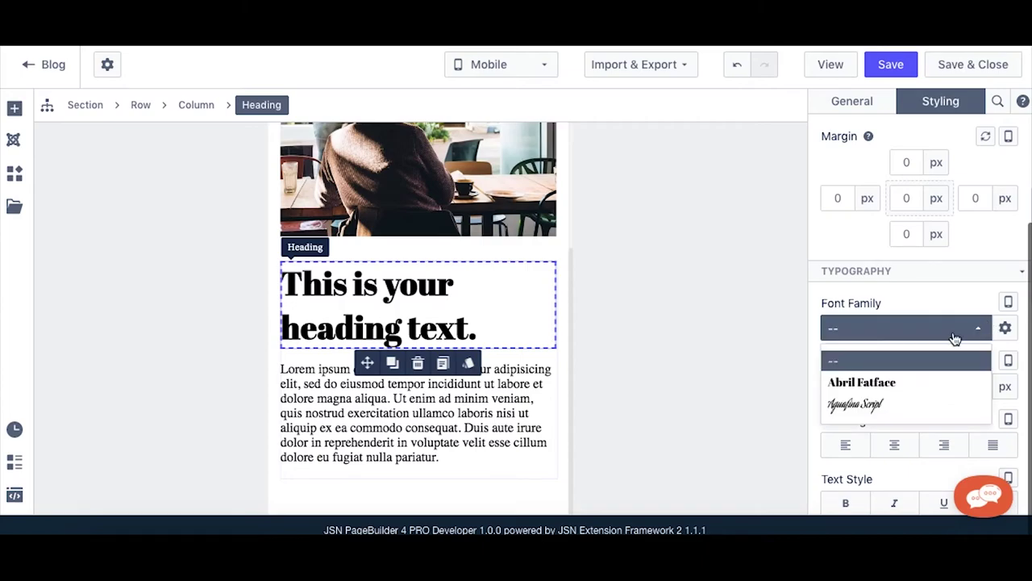
left_click(876, 400)
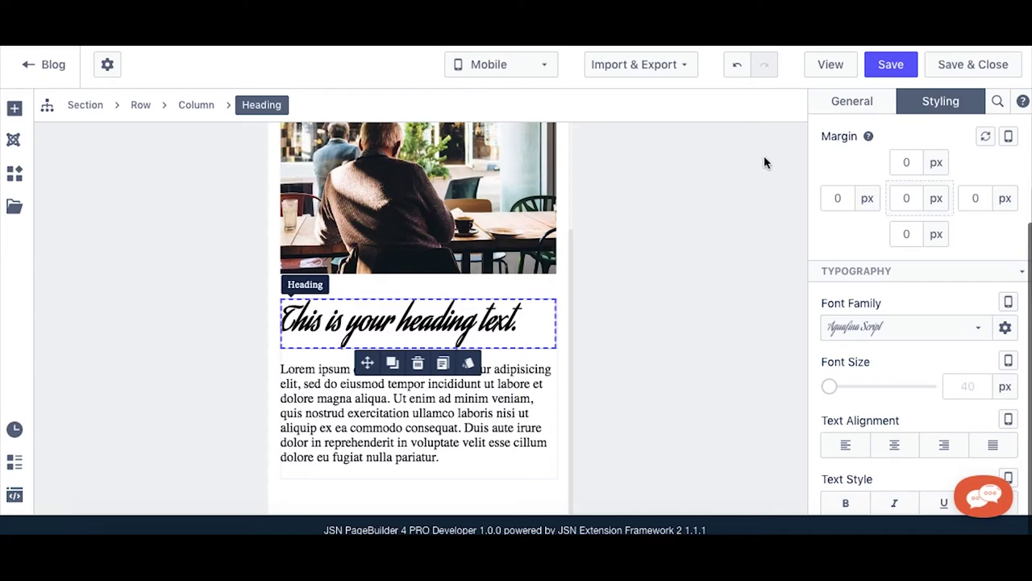
left_click(885, 68)
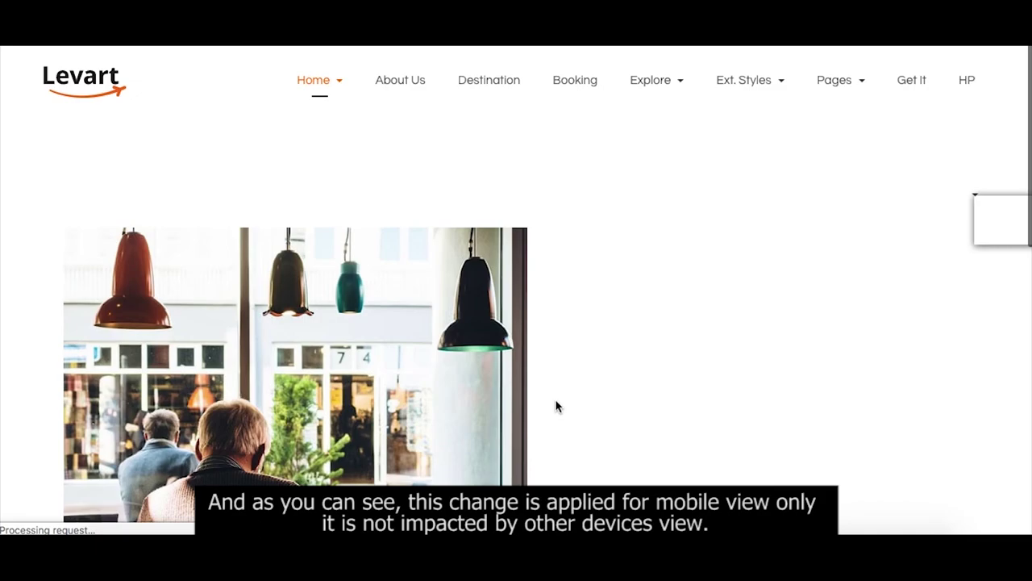
Step: Examine the published page at desktop size, then inspect it with the Galaxy S5 device emulation to check the heading's mobile styling
scroll(559, 364, "down", 5)
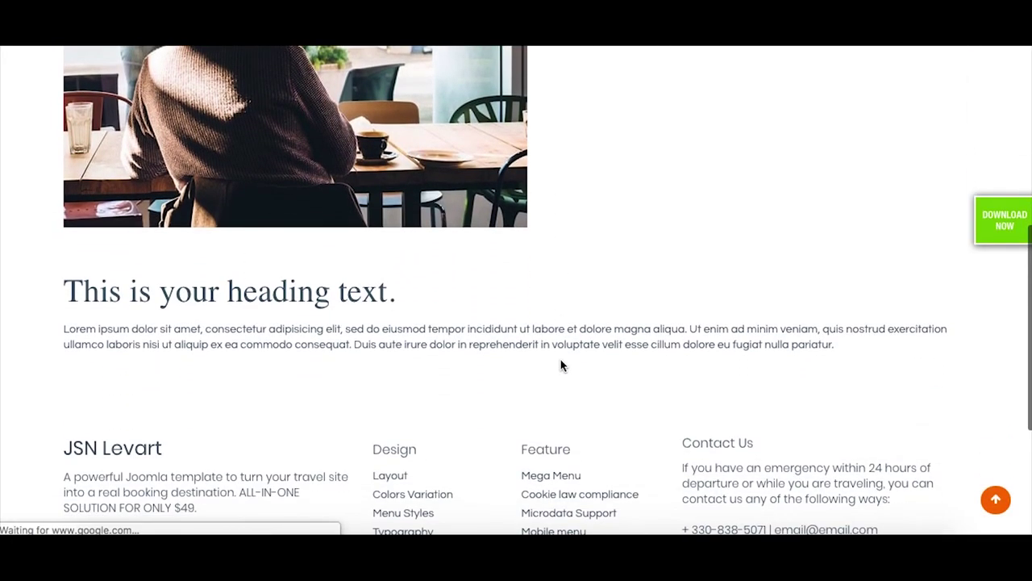
scroll(562, 363, "up", 1)
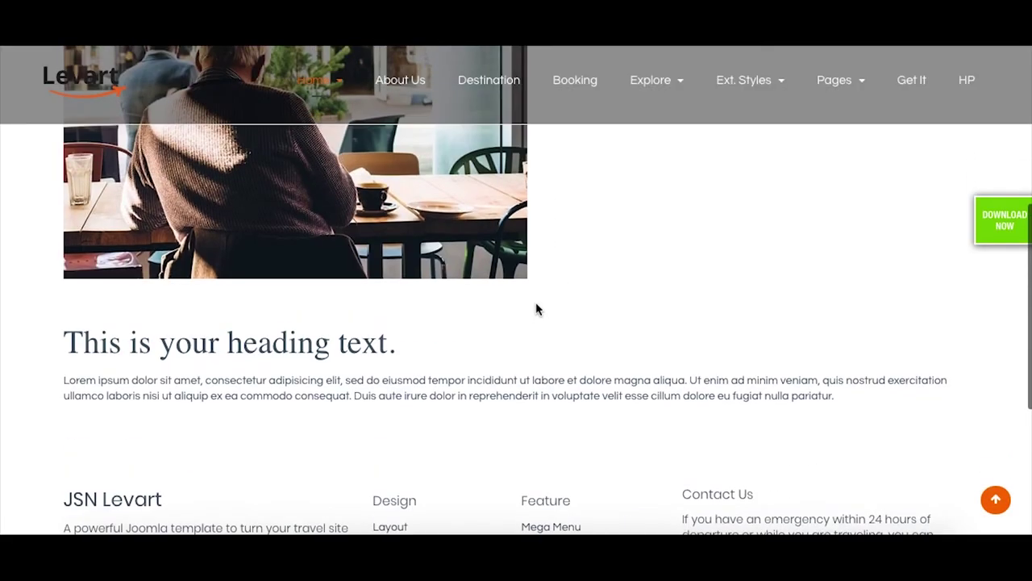
right_click(537, 309)
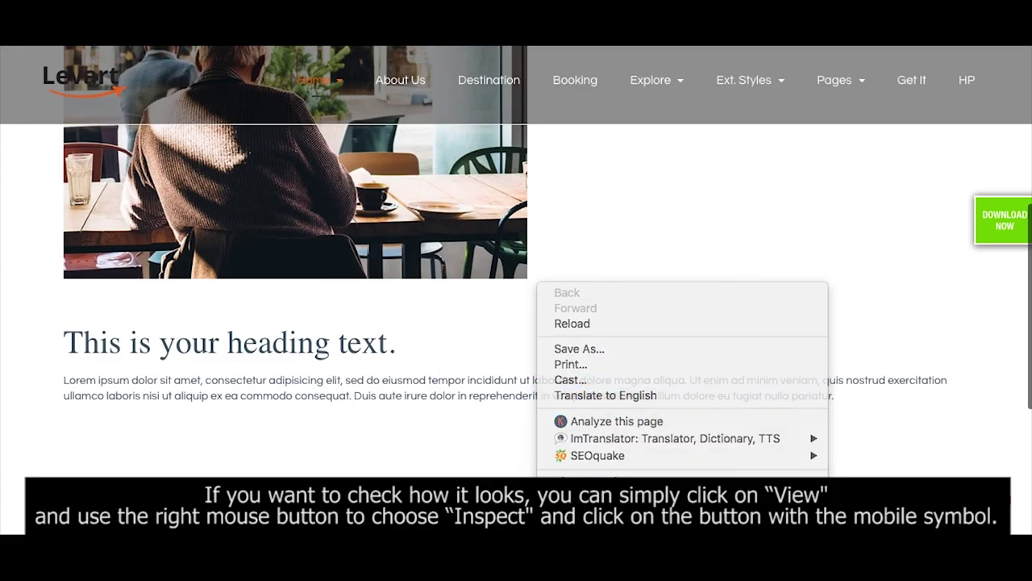
left_click(580, 495)
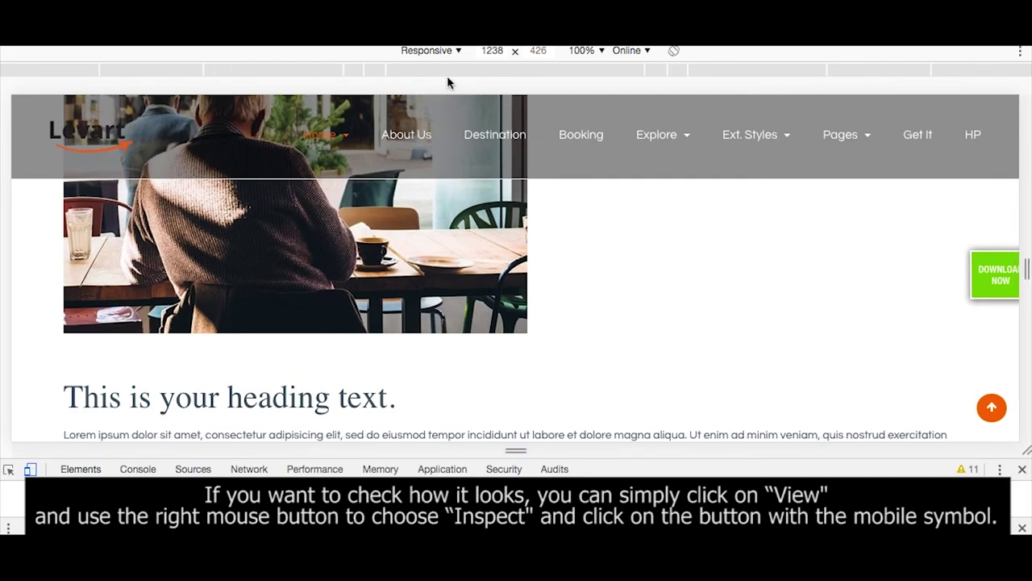
left_click(458, 51)
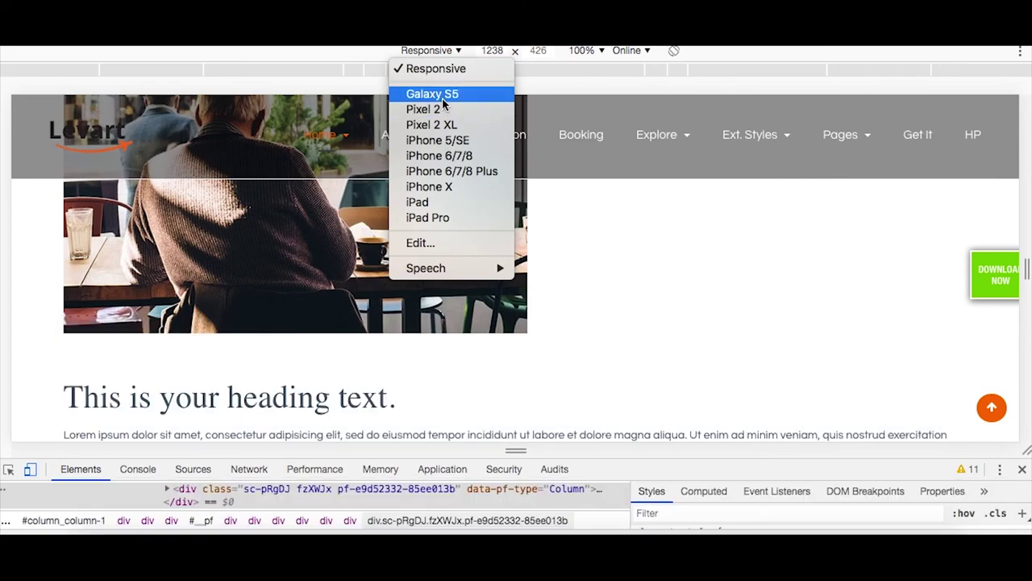
left_click(442, 98)
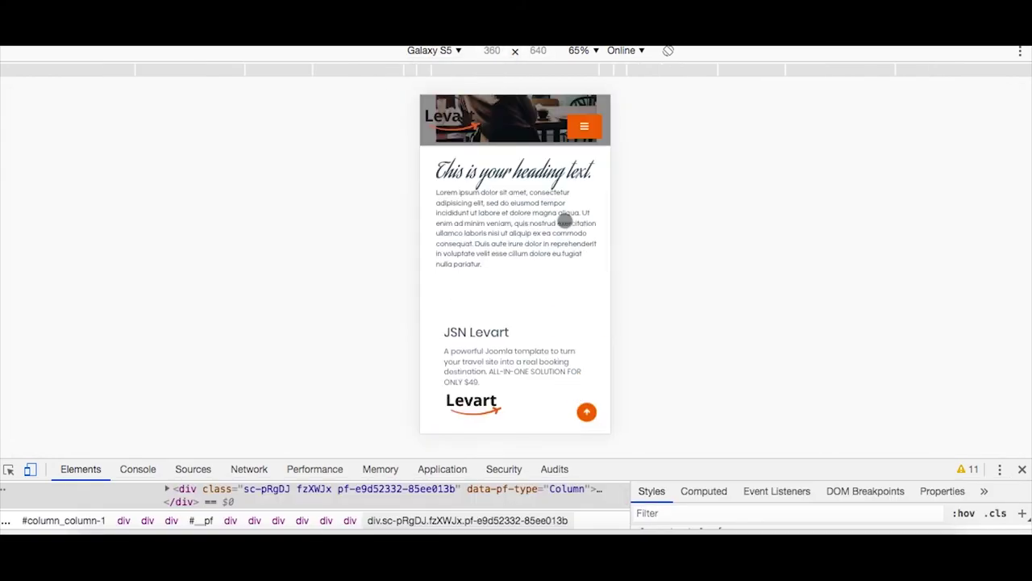
scroll(566, 221, "up", 4)
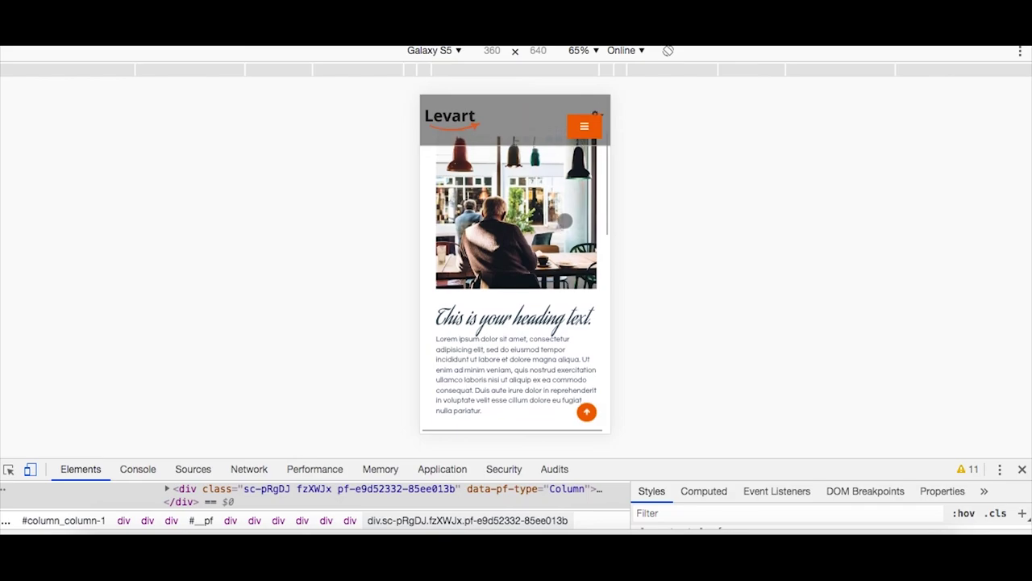